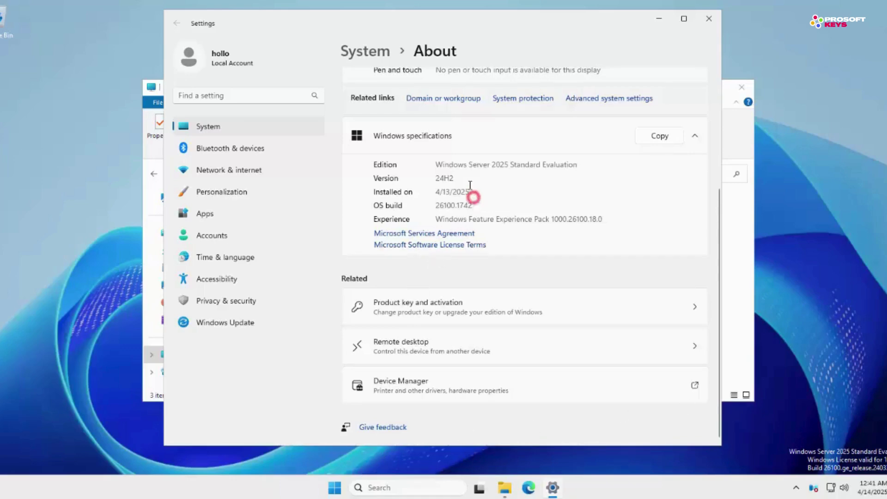
From the Start pinned apps, launch Command Prompt with Run as administrator
left_click(335, 487)
right_click(417, 216)
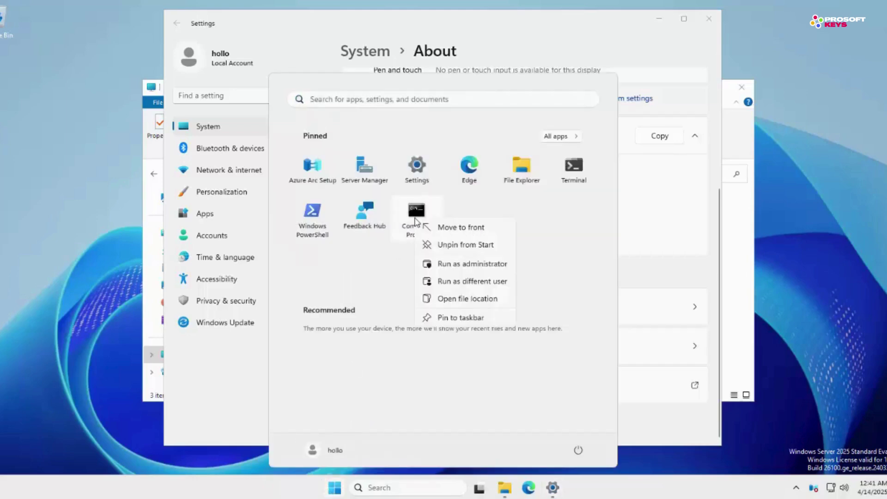
left_click(446, 266)
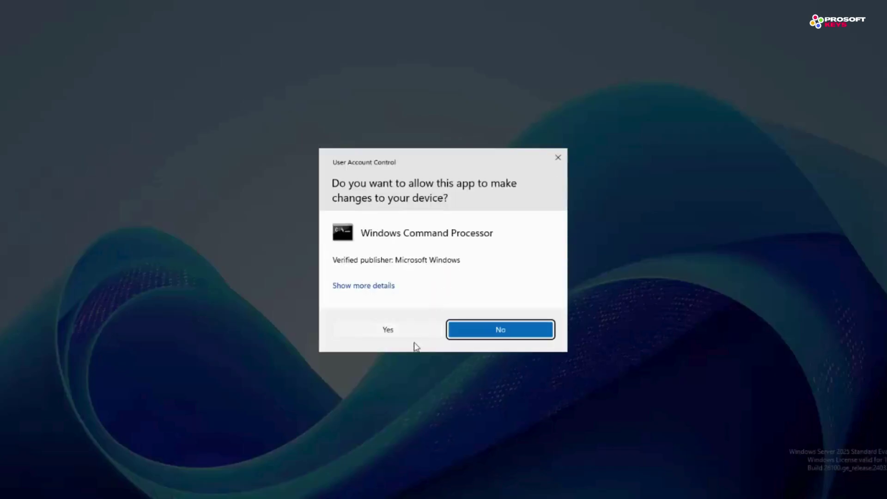
As administrator, run dism /online /set-edition:ServerStandard with the product key and /AcceptEula
key("Return")
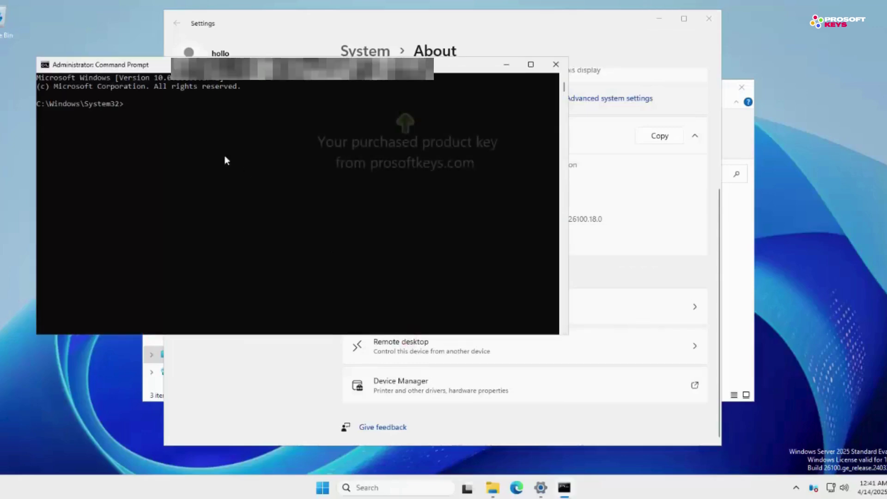
key("ctrl+v")
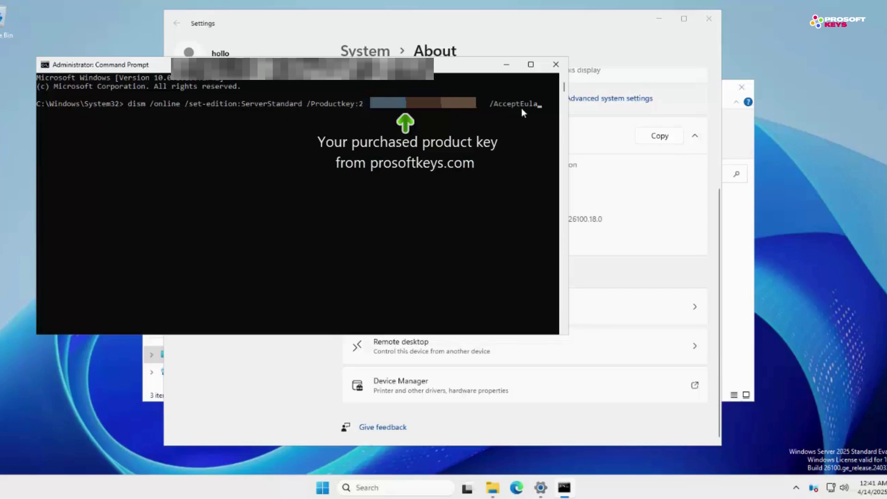
key("Return")
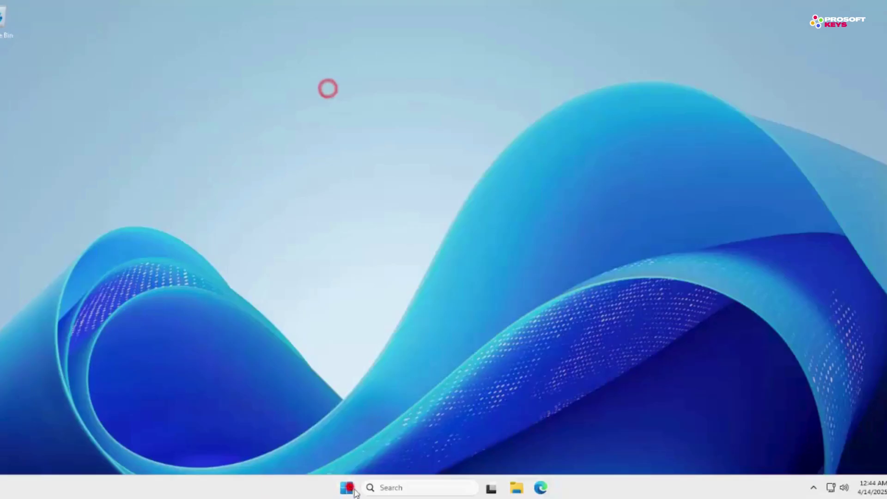
After the restart, go to the Activation page in Windows Settings
left_click(335, 487)
left_click(419, 169)
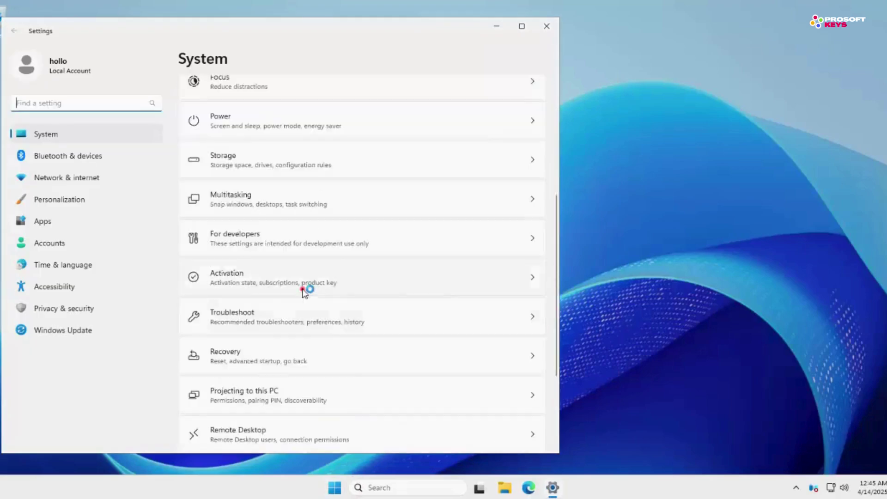
left_click(303, 286)
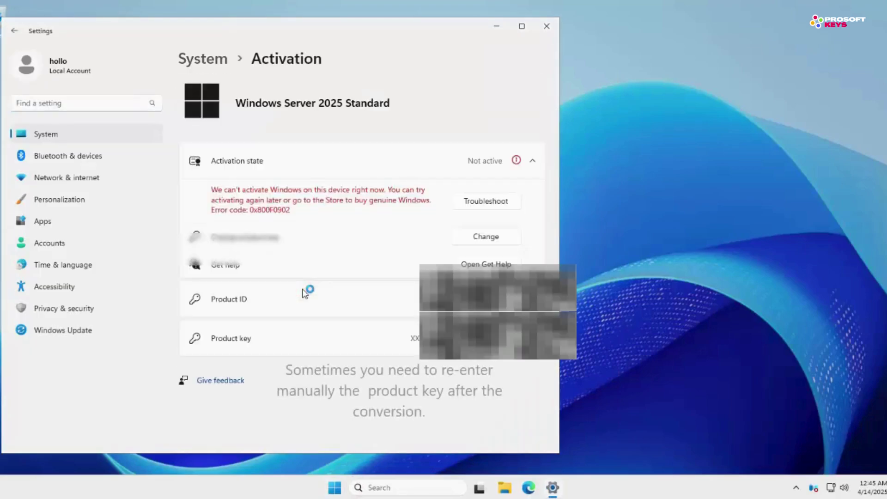
Enter the new product key, activate Windows Server 2025 Standard, and dismiss the success message
left_click(486, 236)
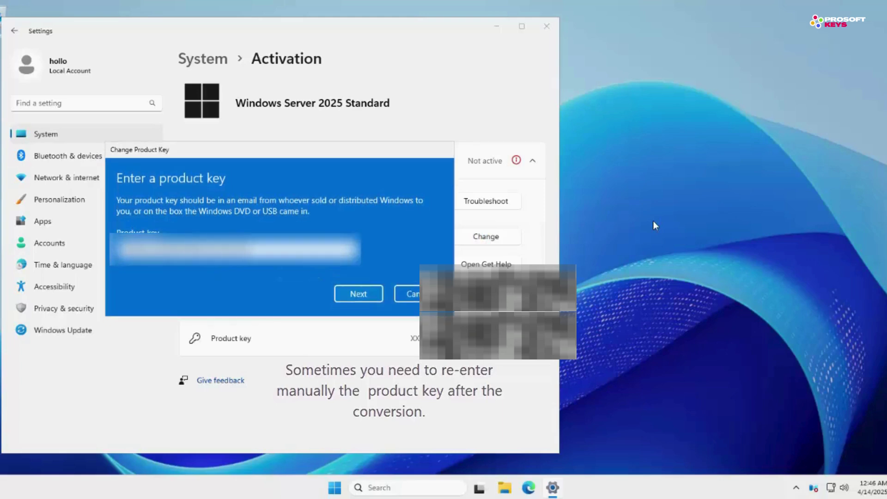
key("Return")
left_click(363, 275)
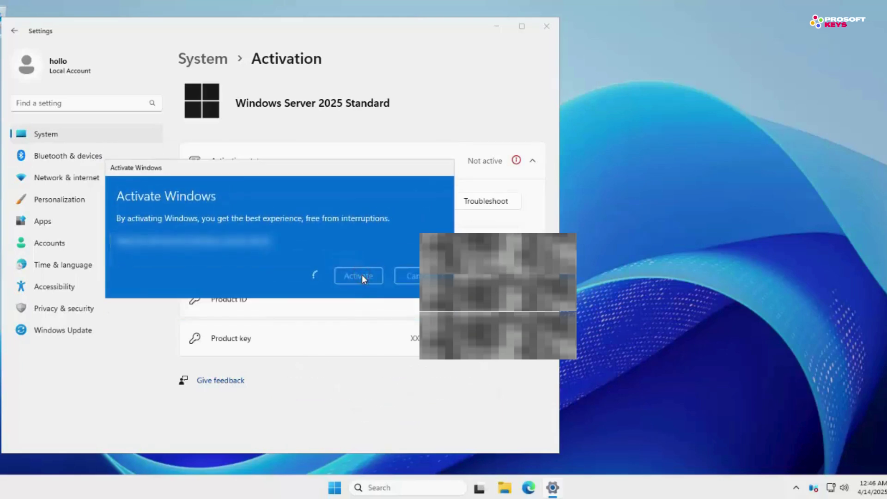
left_click(407, 263)
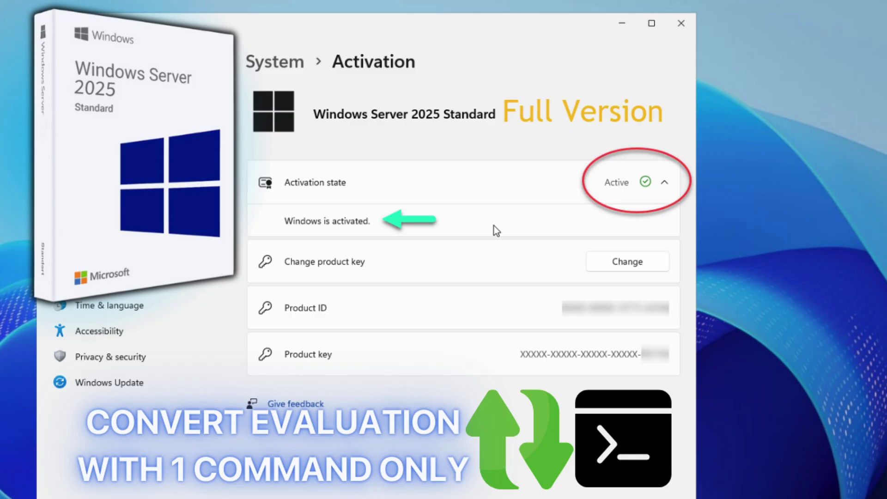